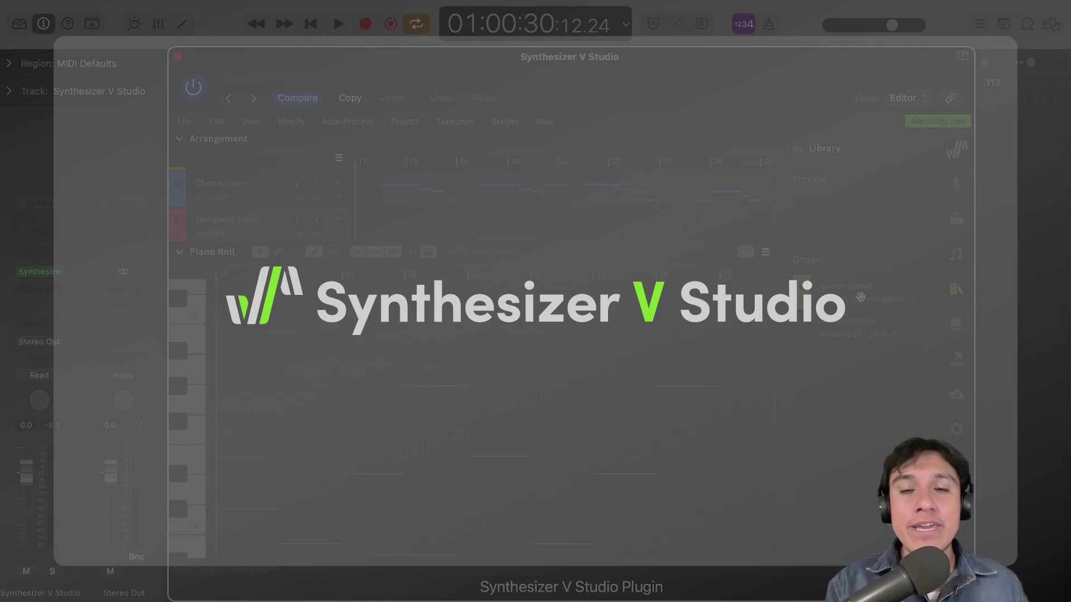
Step: Put quiero queste on the Unnamed Track, shift it a measure left, and play bars 17–25
drag(479, 221, 433, 229)
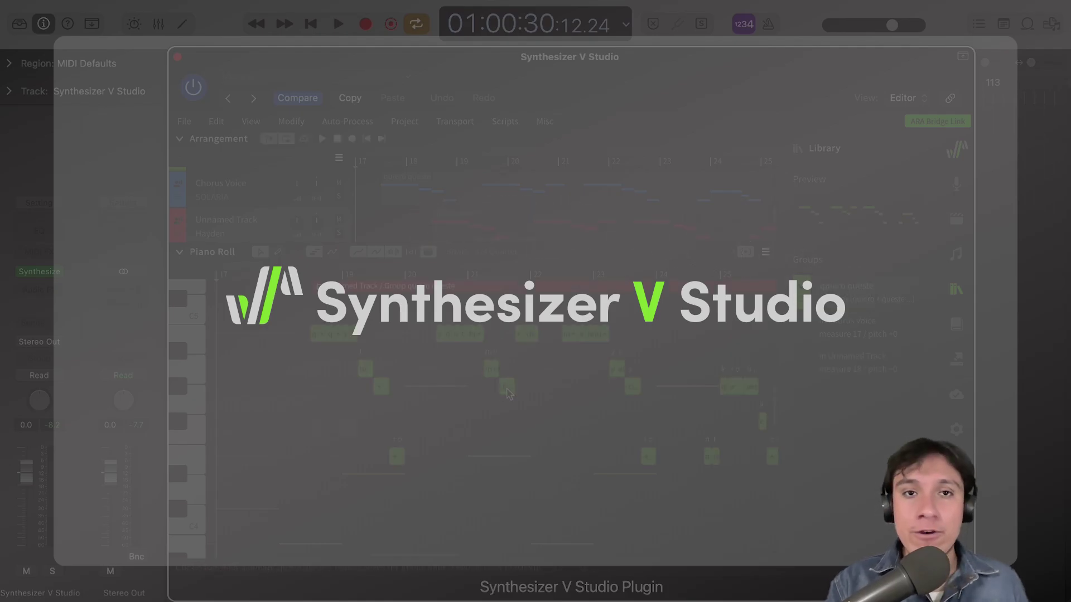
drag(507, 393, 445, 395)
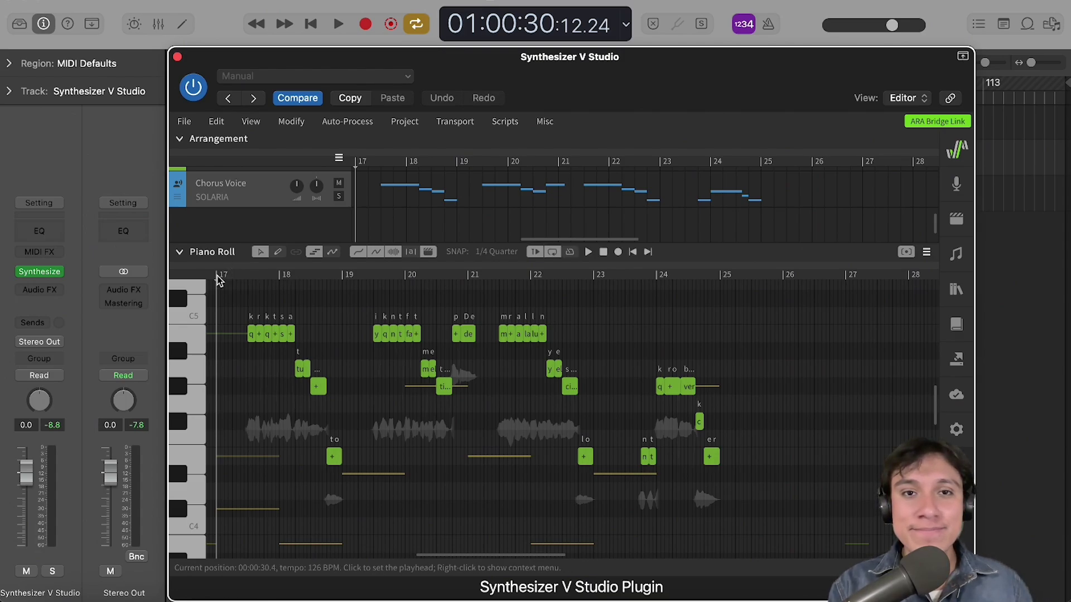
key(space)
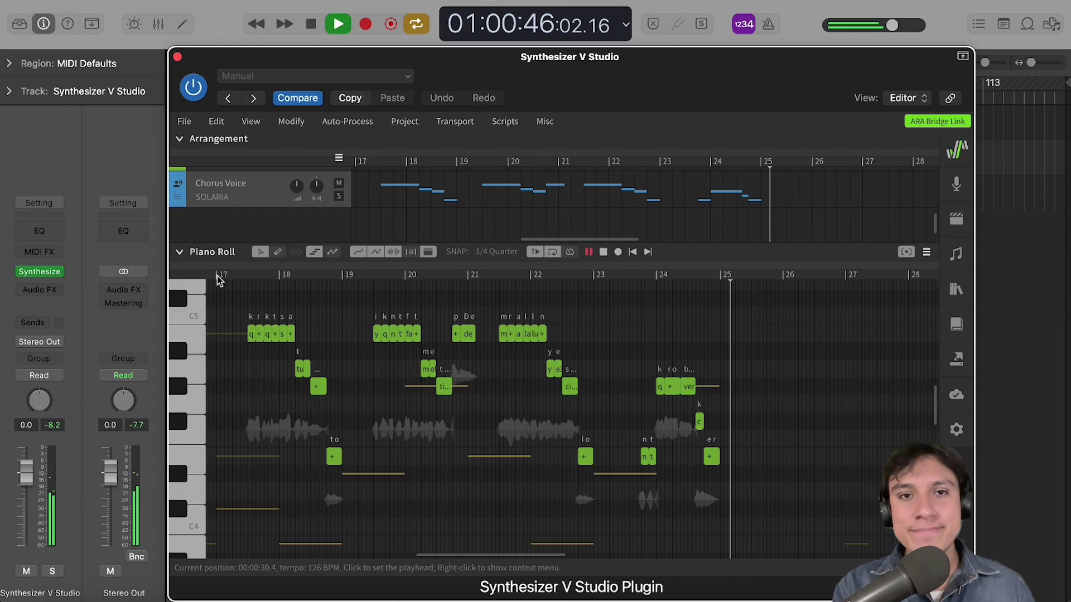
key(space)
Step: Merge the Chorus Voice notes from bars 17–25 into one group named 'quiero queste'
click(219, 279)
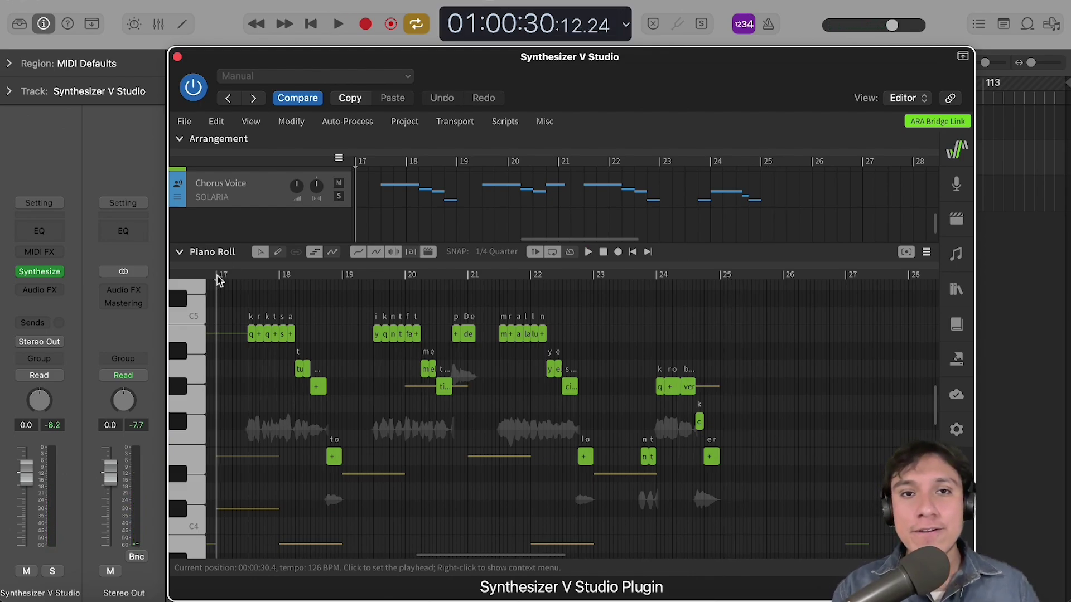
drag(724, 304, 242, 509)
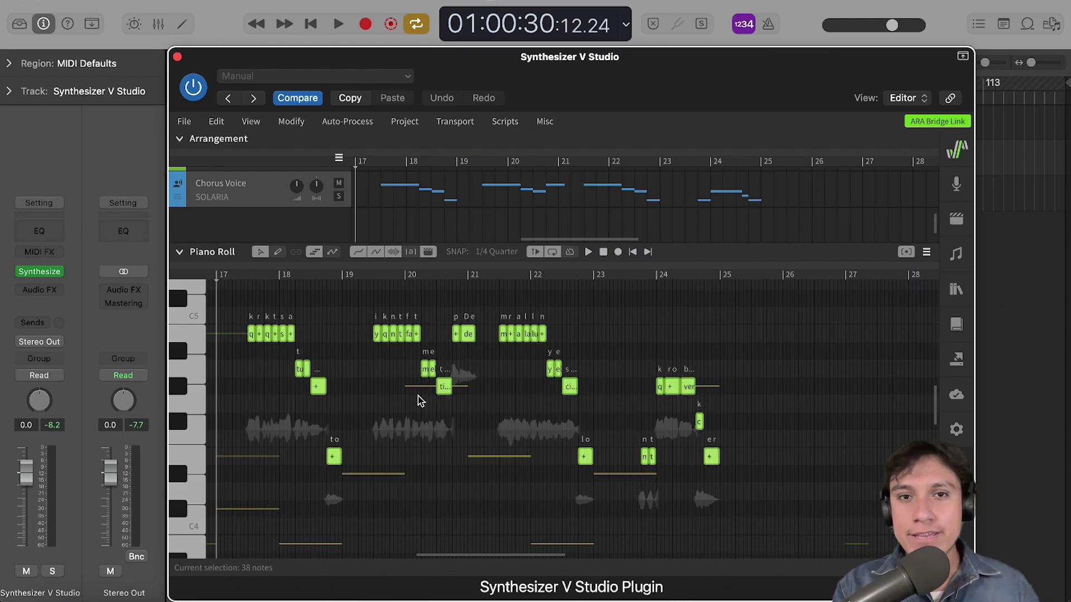
right_click(443, 391)
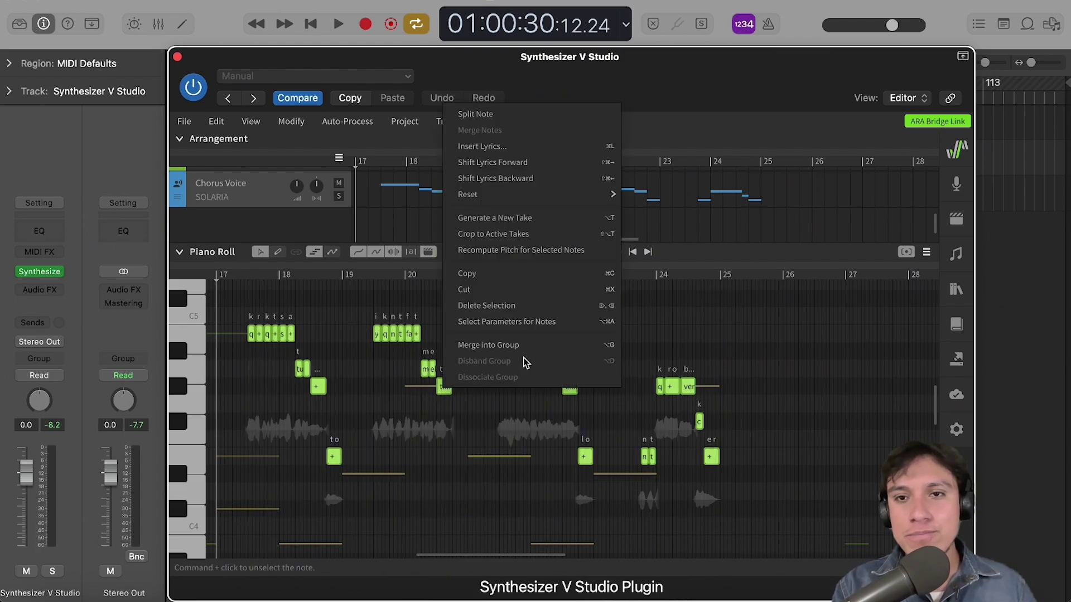
click(545, 346)
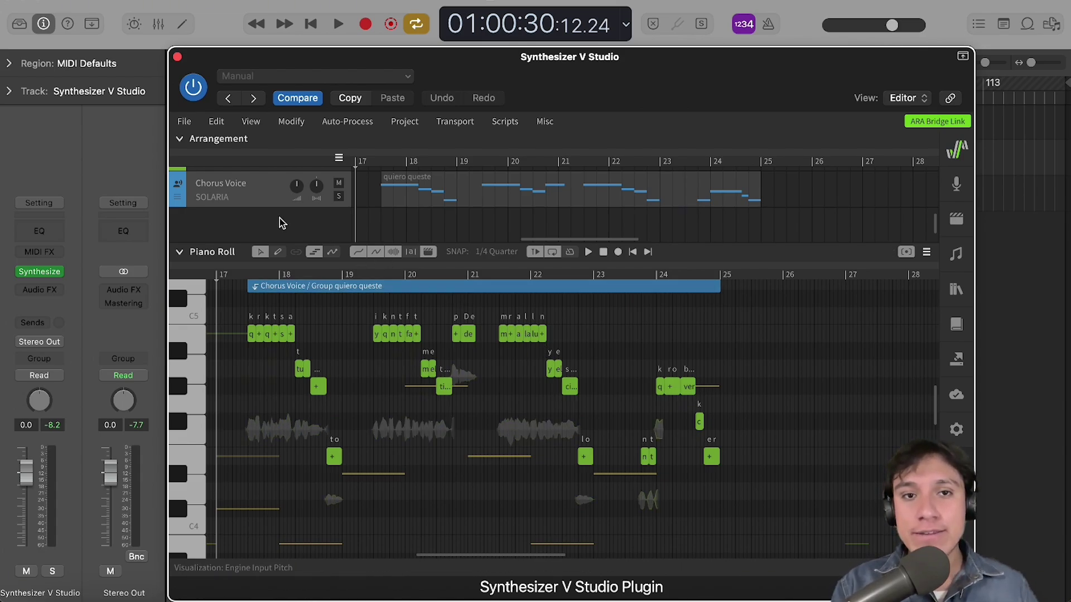
Step: Create a new vocal track sung by Hayden
right_click(281, 223)
click(296, 229)
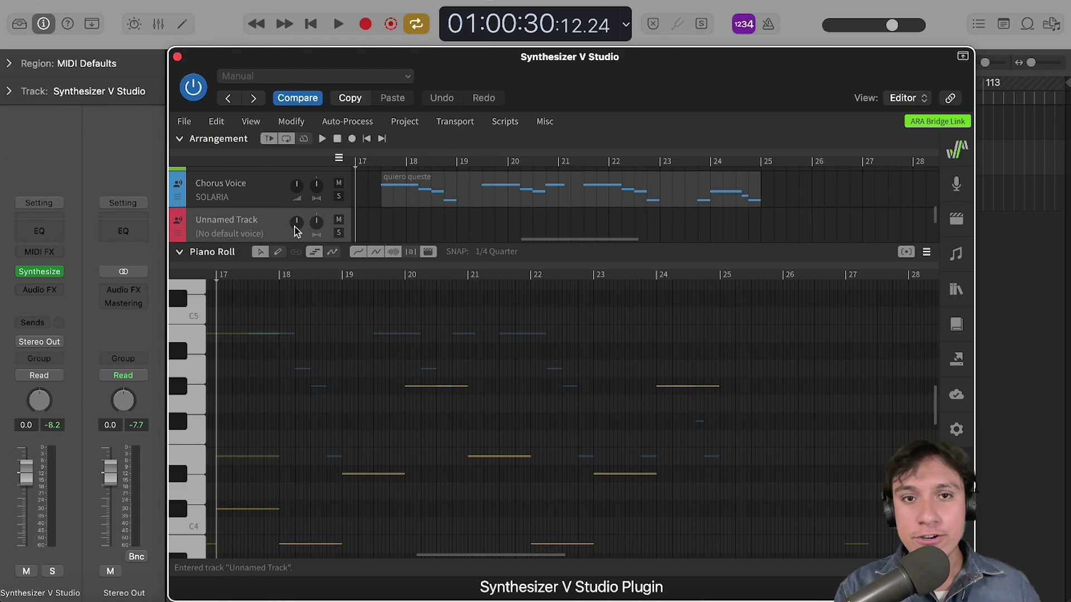
click(262, 237)
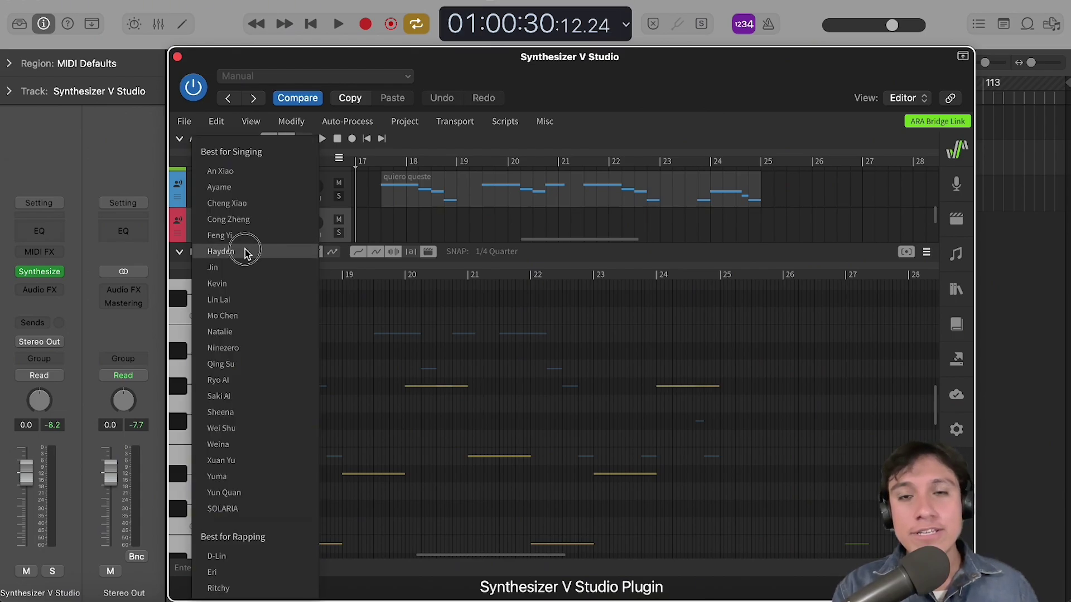
click(247, 251)
Step: Set the new track's singing language to Spanish and show the note-group Library
click(955, 188)
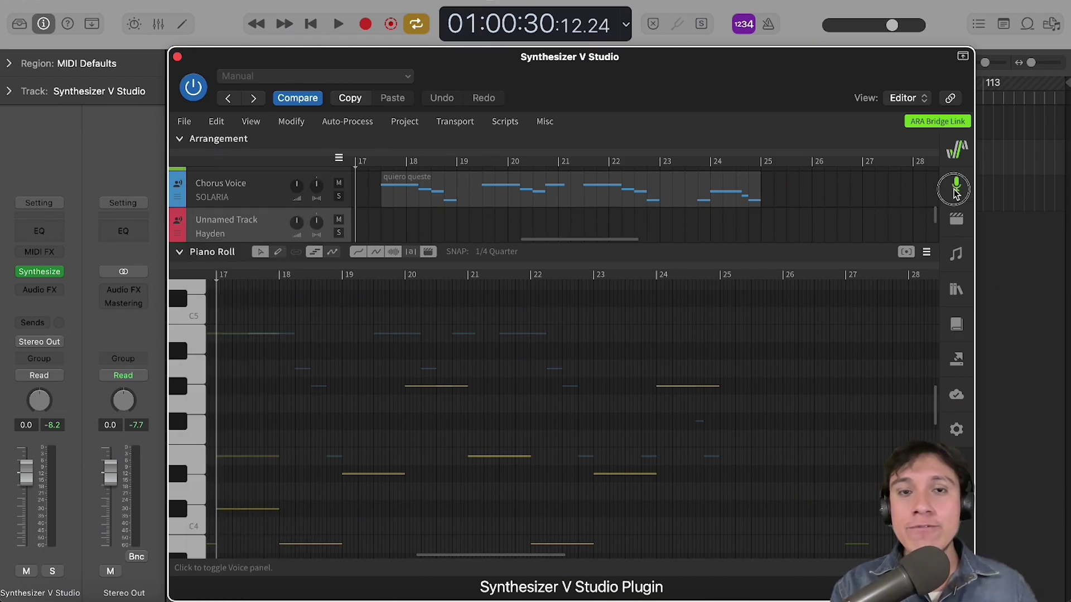
click(884, 409)
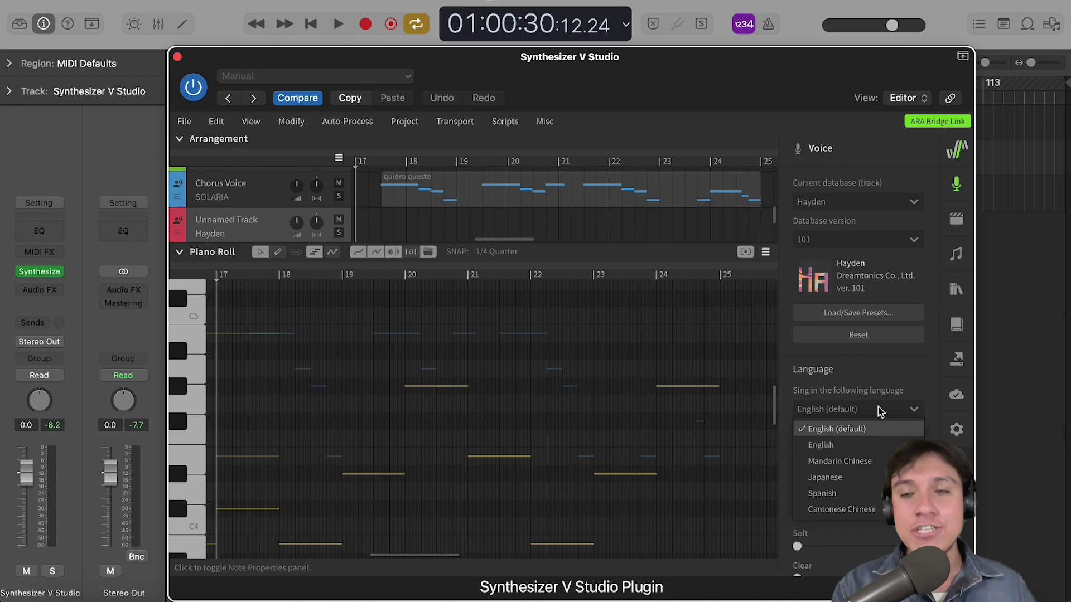
click(837, 493)
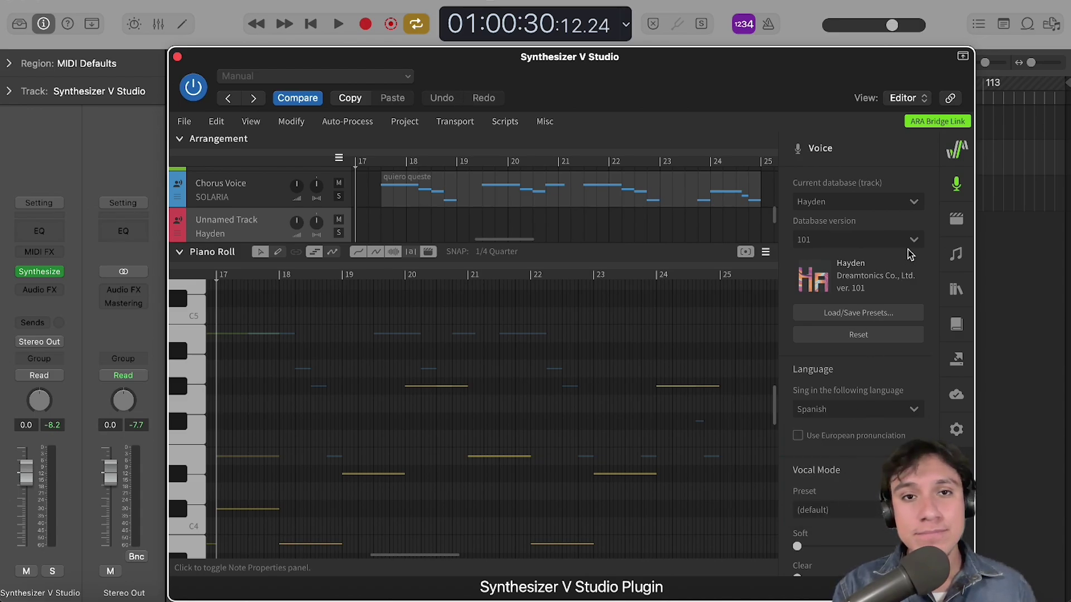
click(957, 188)
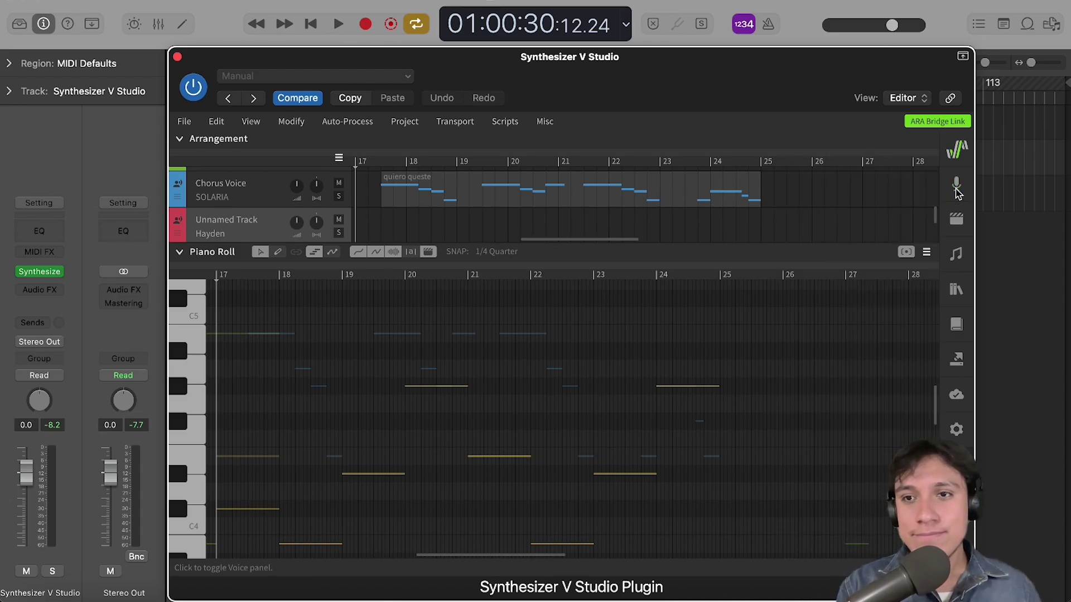
click(956, 290)
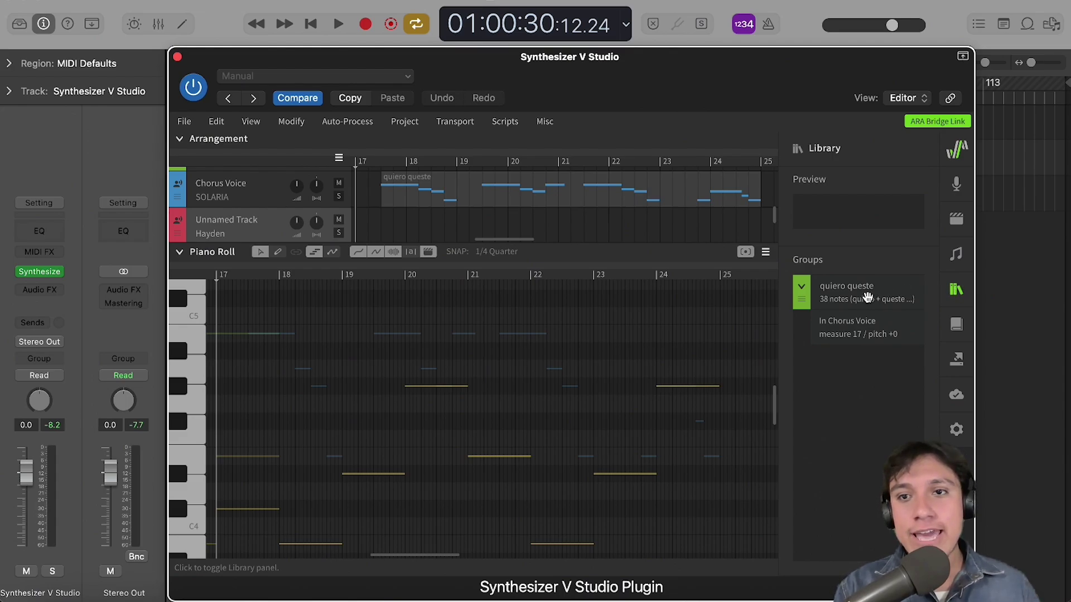
Step: Place quiero queste on the Unnamed Track at bar 17 and lower its six i k n t f t notes an octave
drag(861, 296, 431, 229)
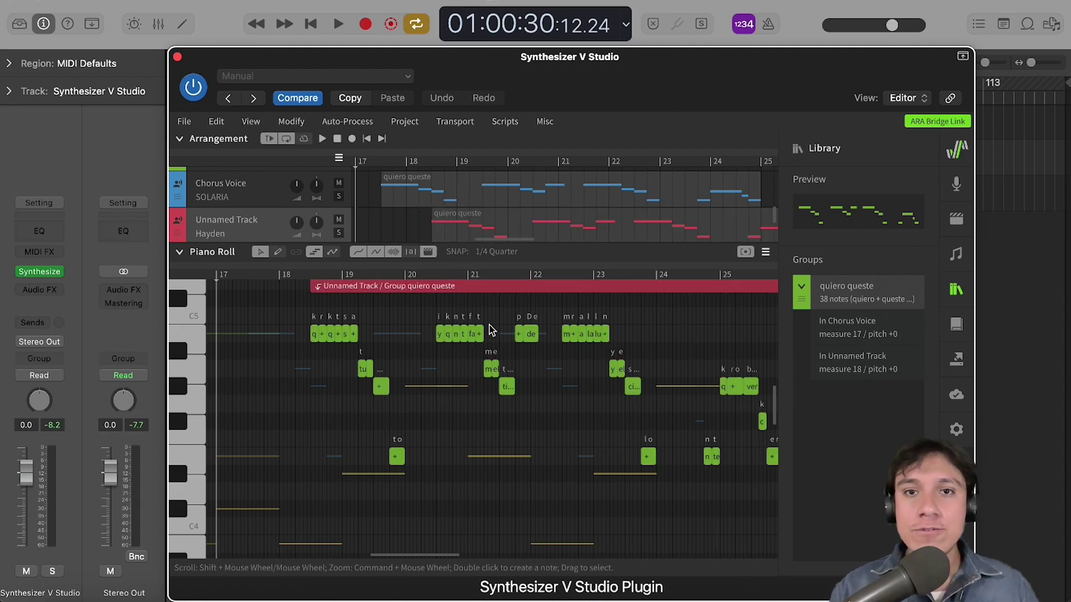
drag(508, 387, 446, 395)
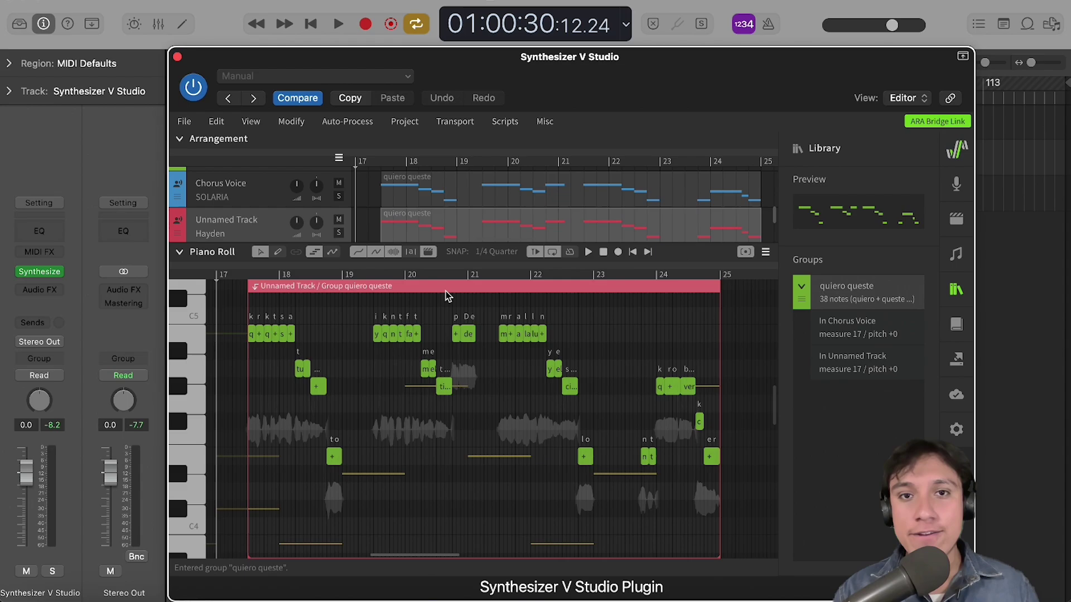
drag(446, 388, 446, 395)
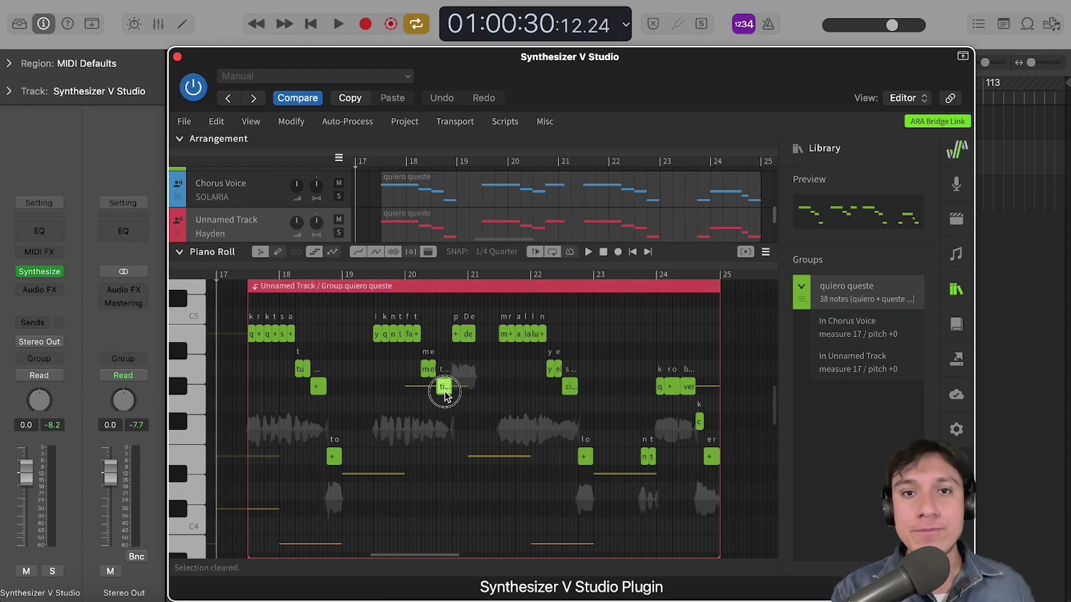
drag(428, 313, 361, 344)
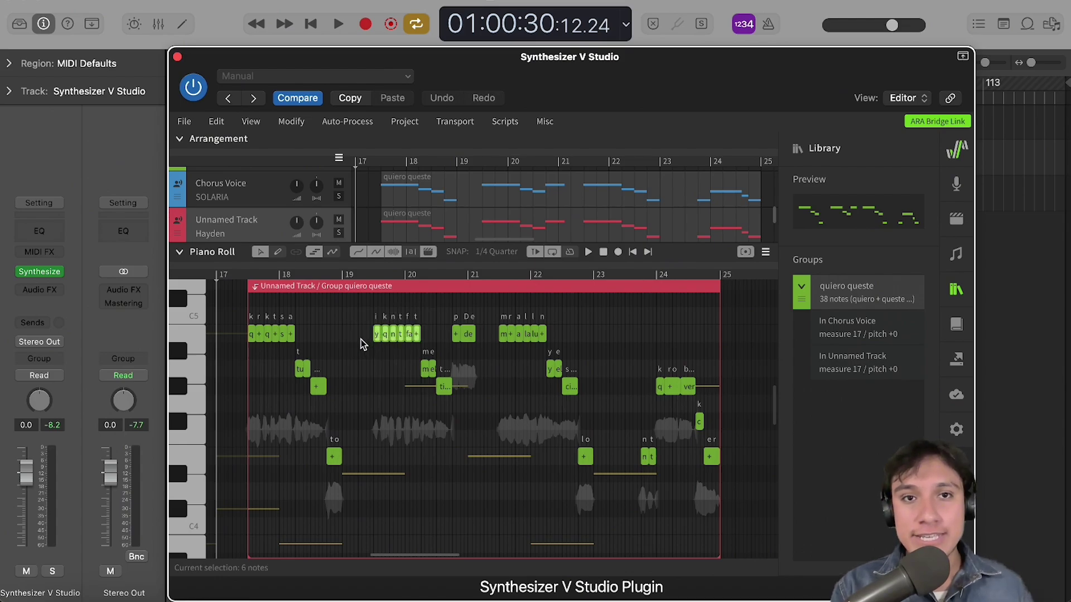
key(super+Down)
click(267, 199)
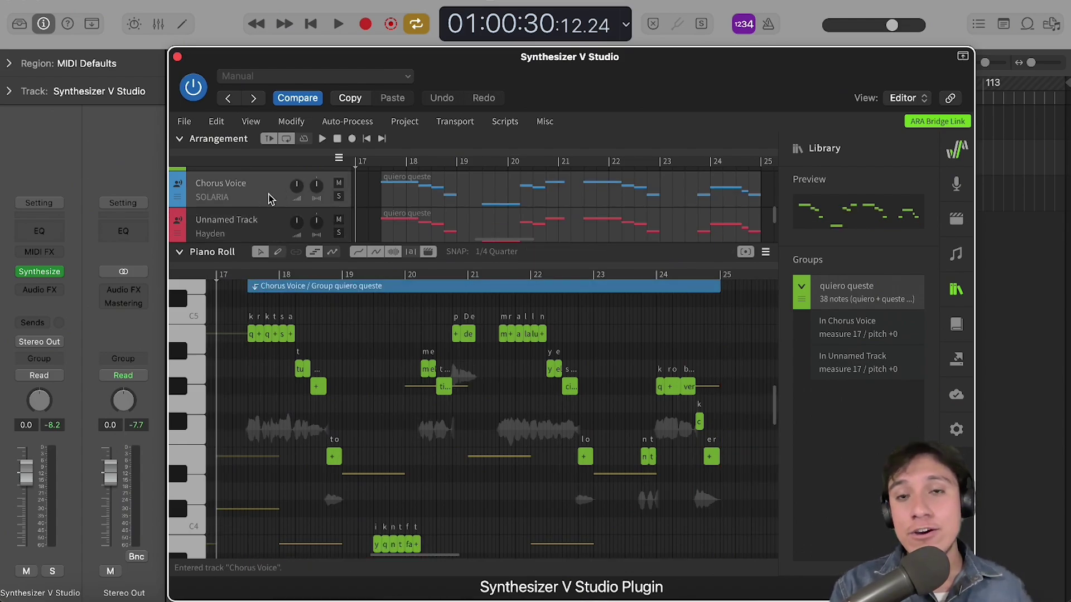
click(271, 220)
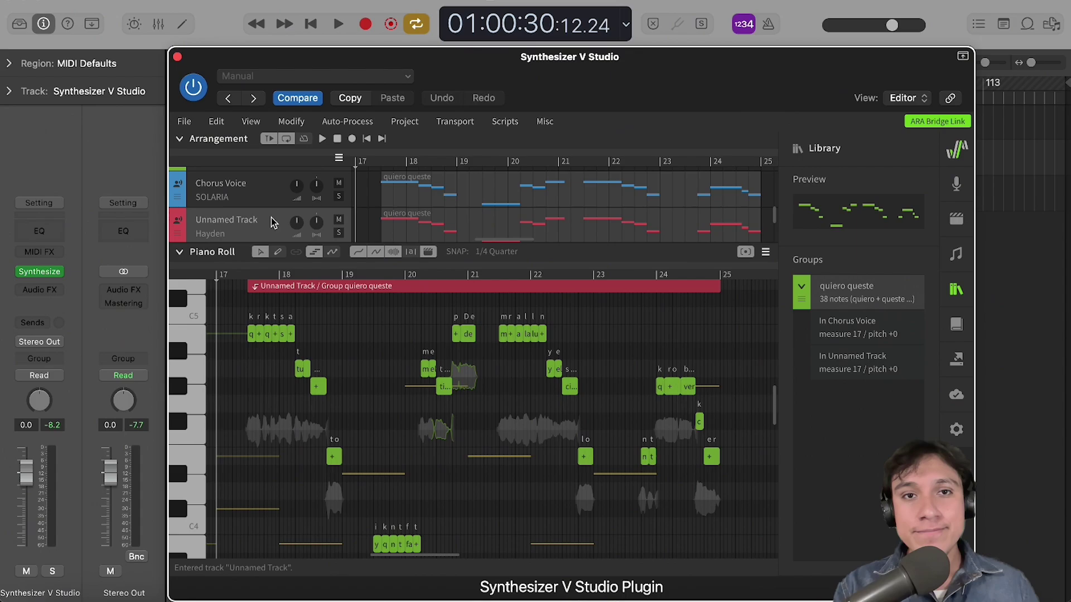
key(super+z)
right_click(575, 237)
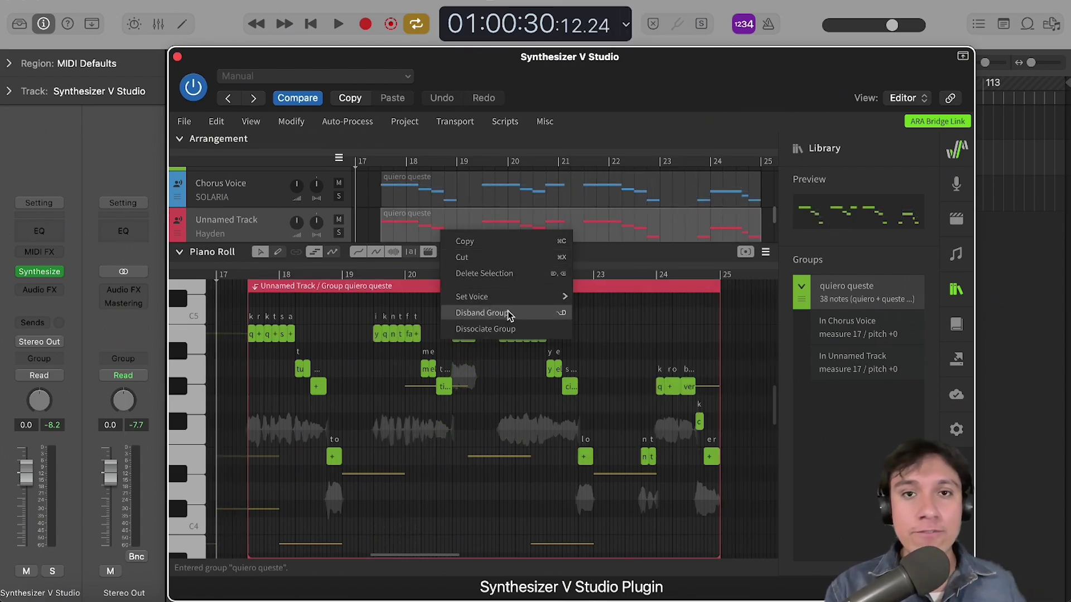
click(482, 313)
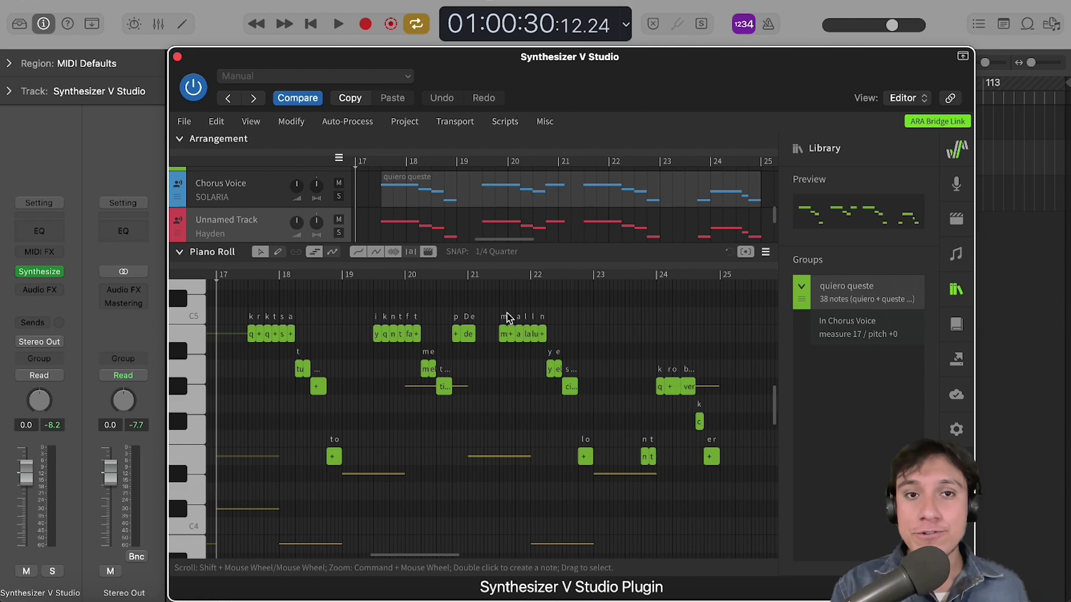
key(super+z)
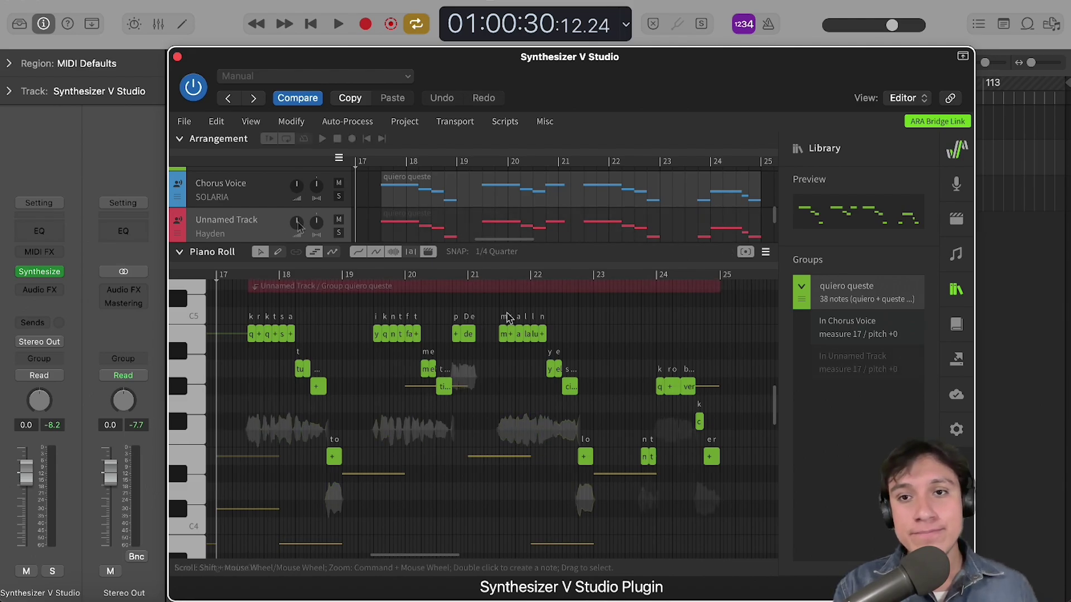
right_click(573, 232)
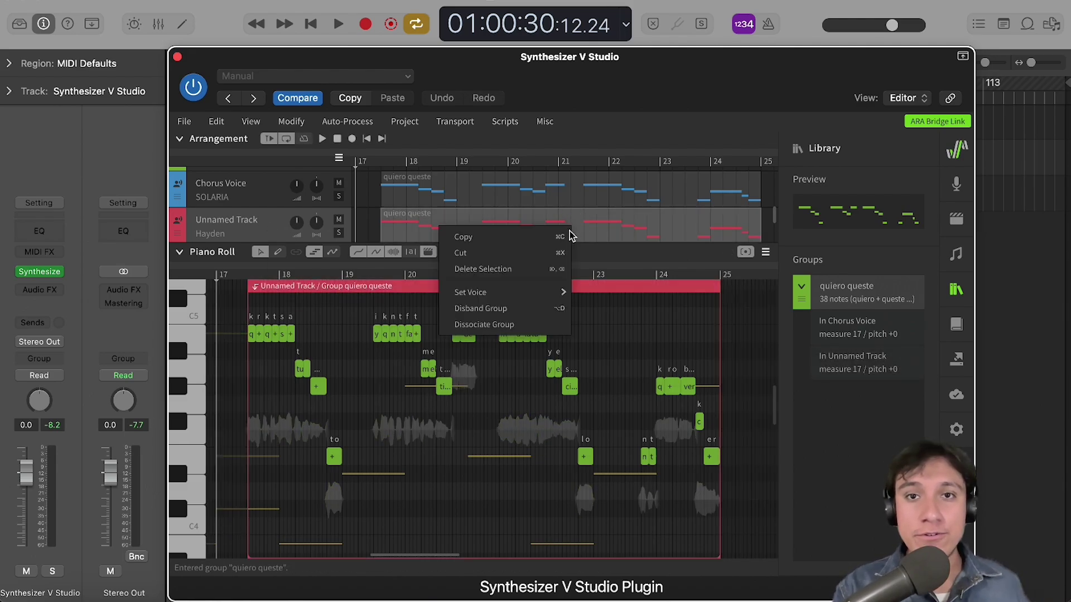
click(507, 325)
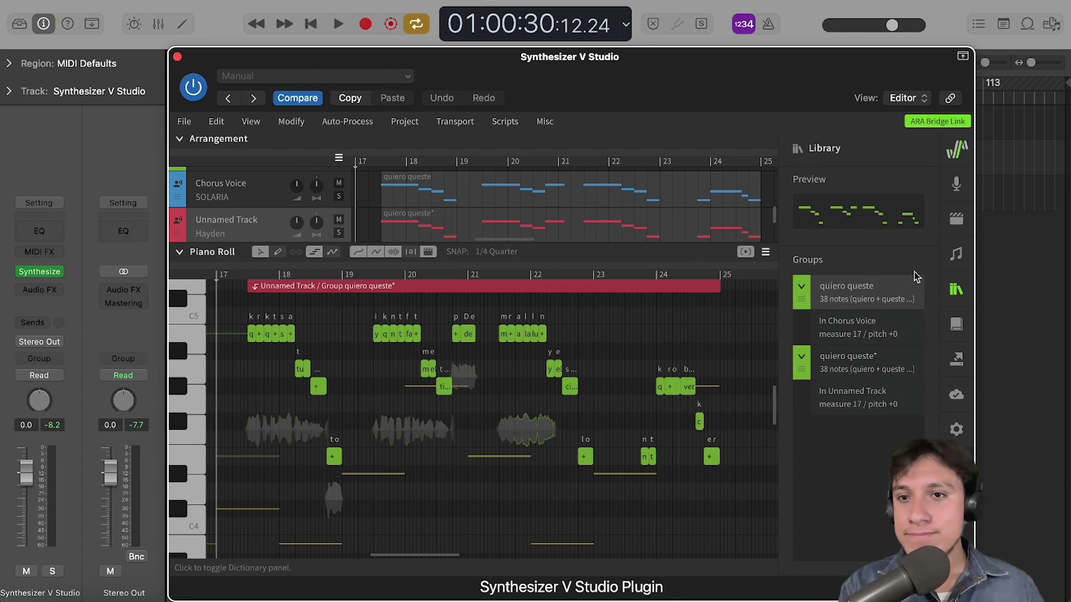
key(super+z)
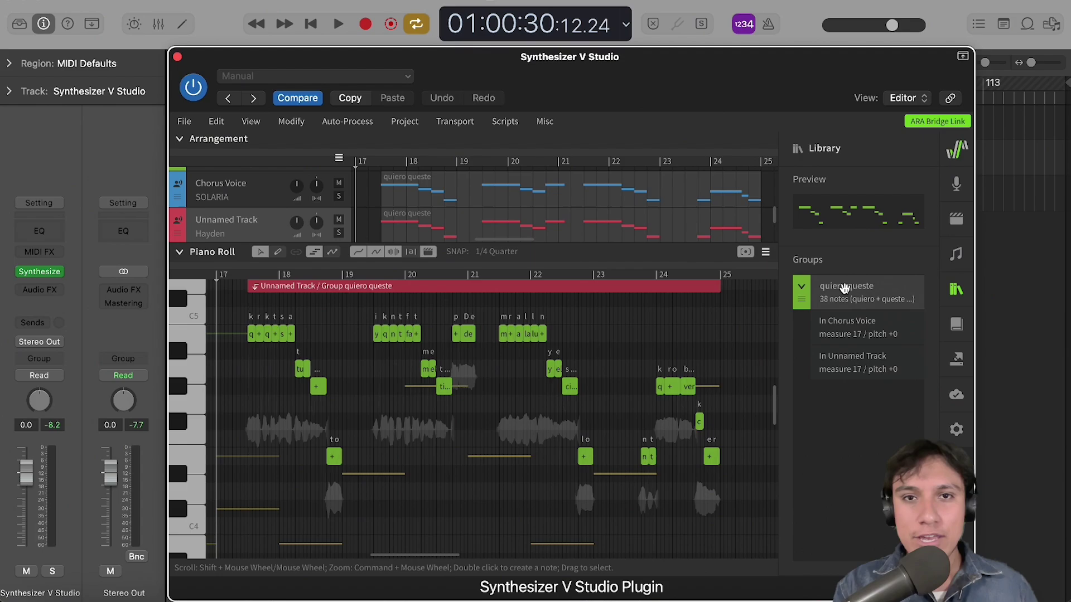
right_click(845, 291)
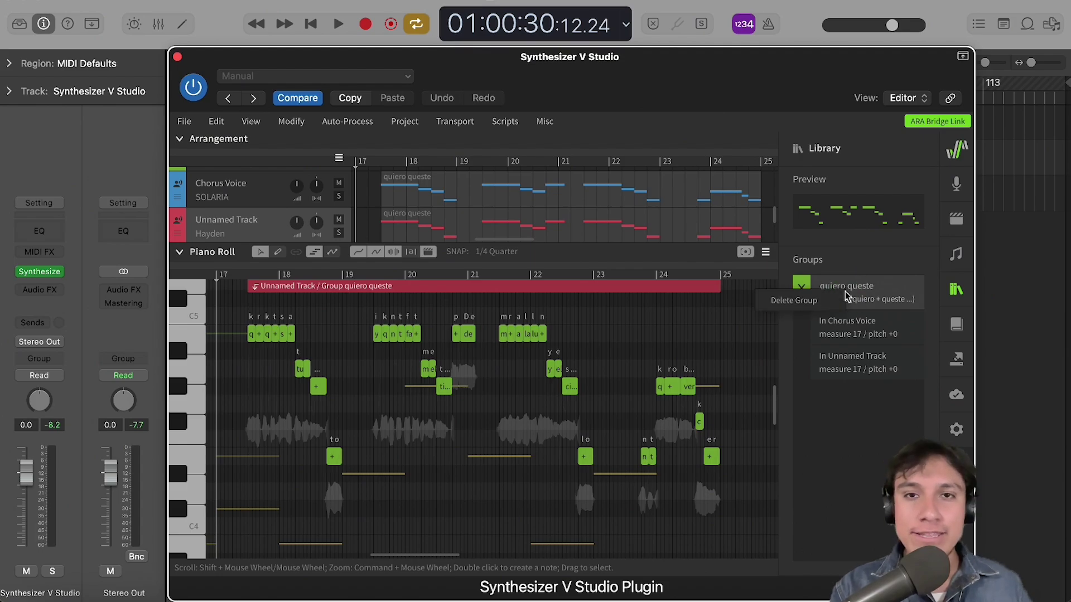
click(807, 307)
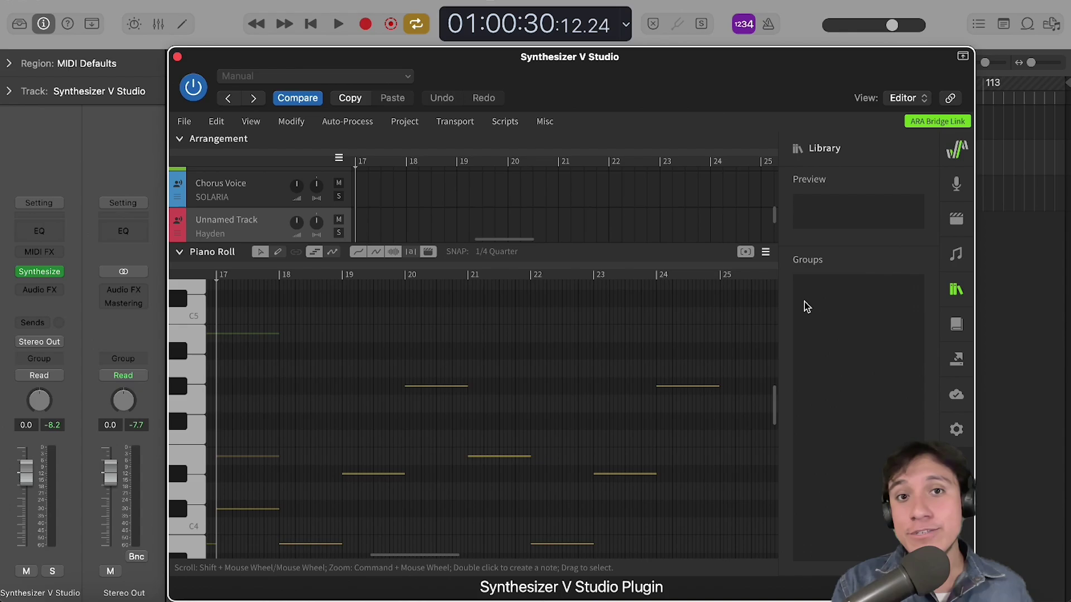
key(super+z)
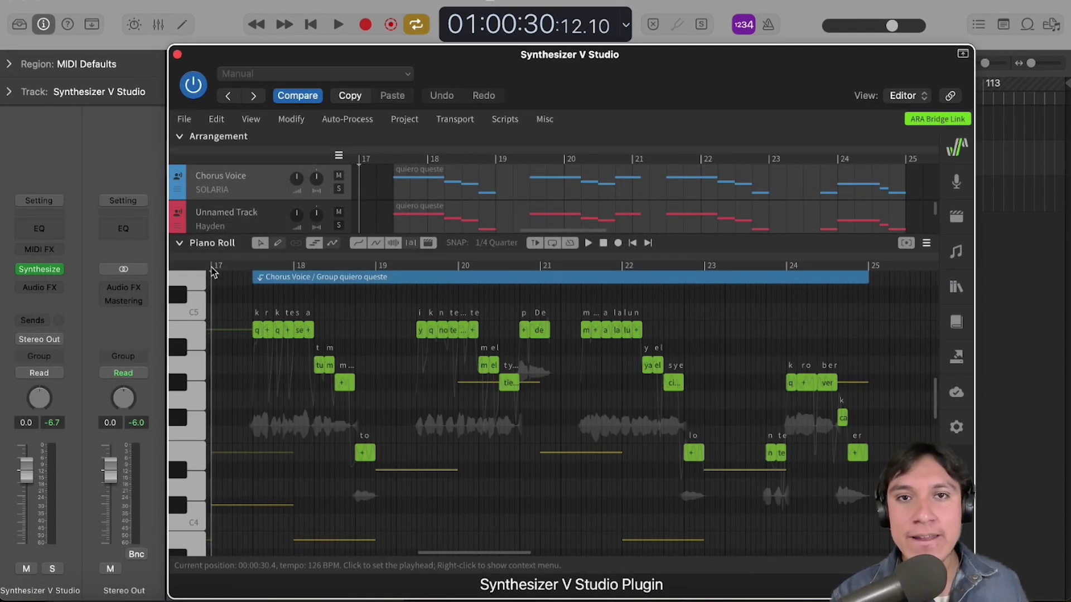
Step: Transpose the Unnamed Track's quiero queste group down one octave and play from bar 17
click(263, 226)
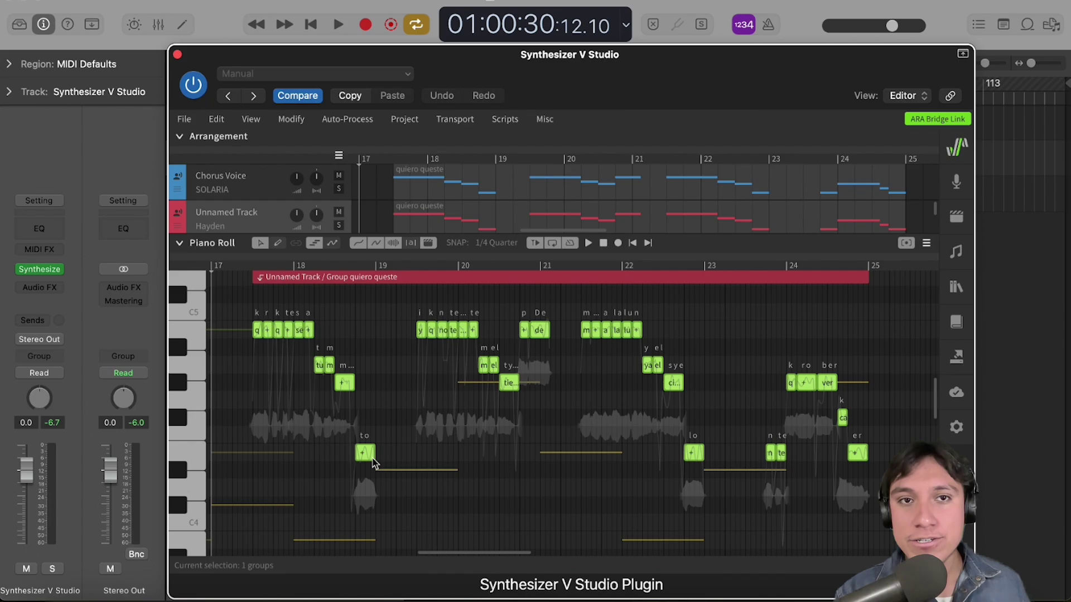
key(super+Down)
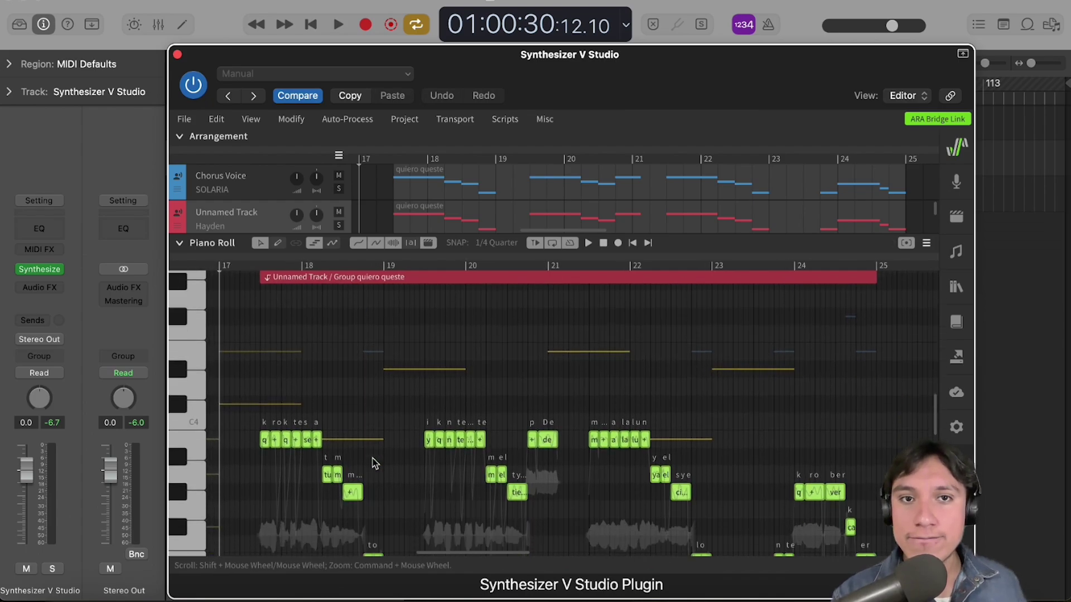
click(956, 287)
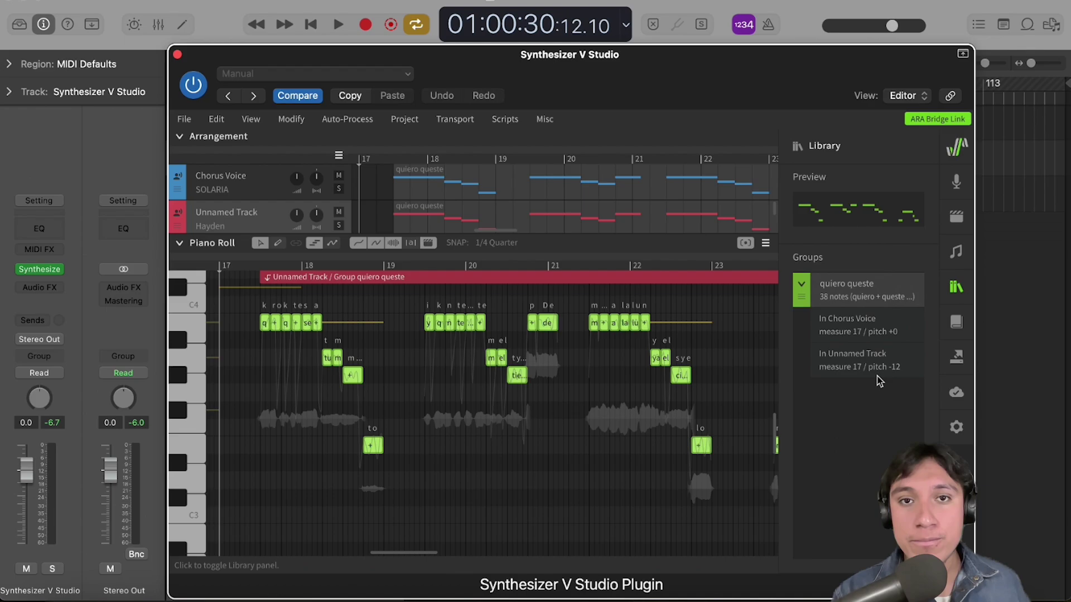
click(956, 287)
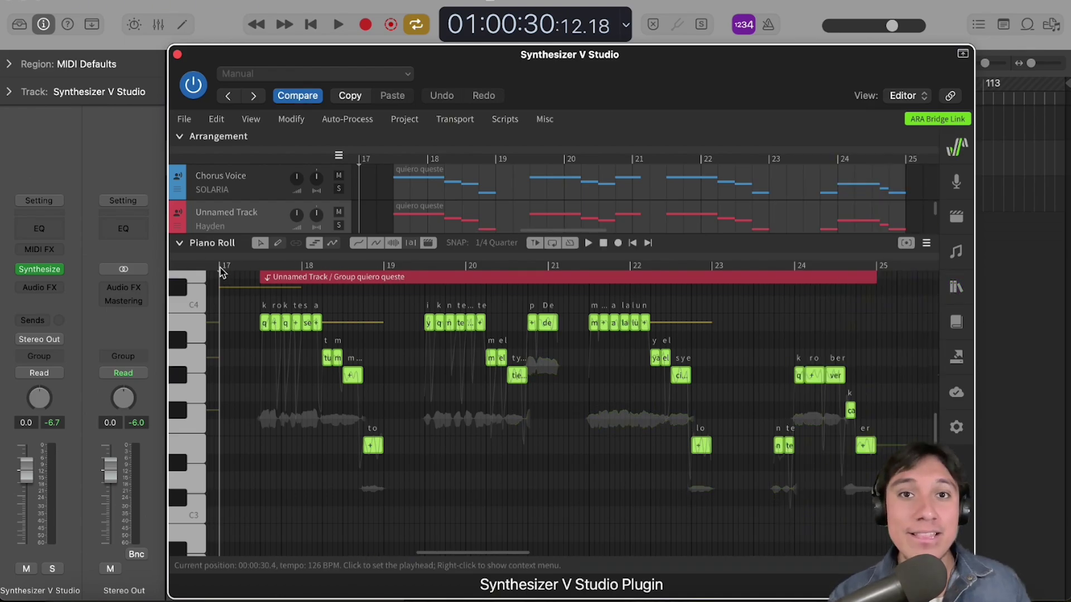
key(space)
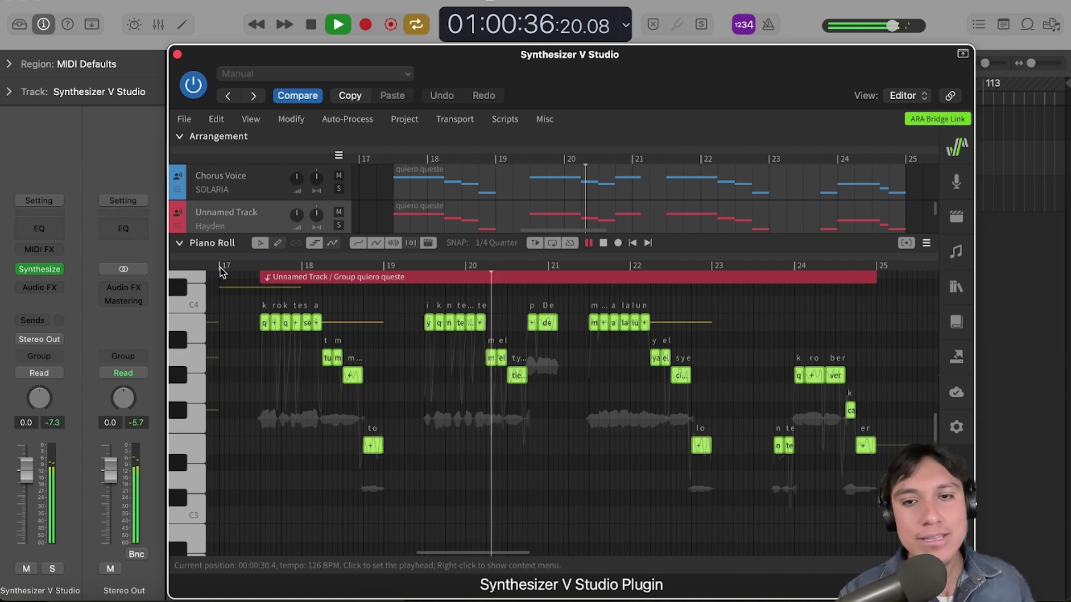
Step: View the Chorus Voice notes in the piano roll during playback, stopping around bar 25
click(265, 200)
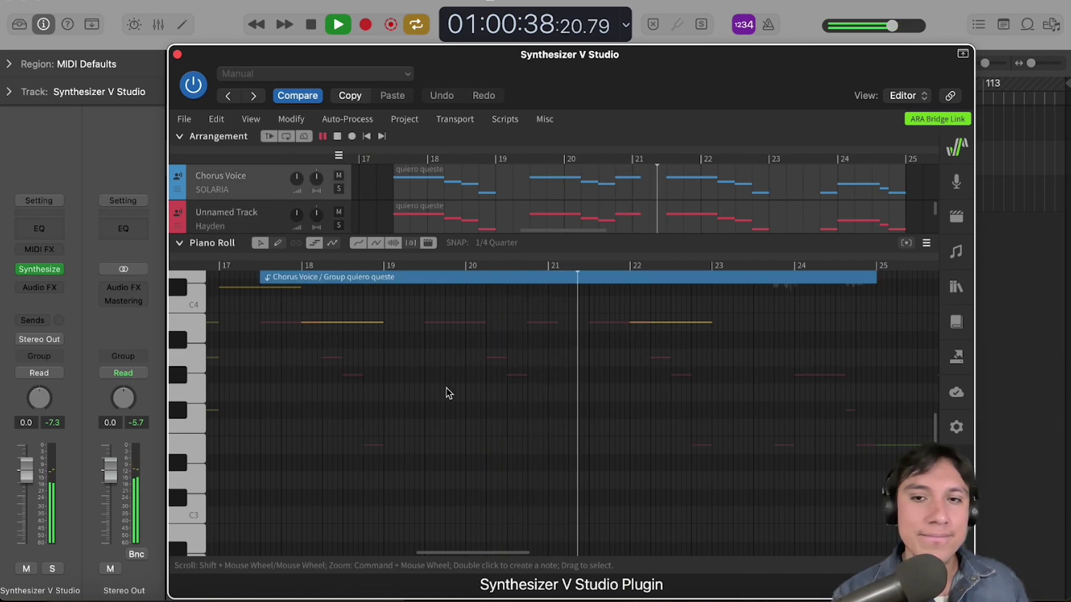
scroll(447, 390, up, 3)
scroll(446, 393, up, 4)
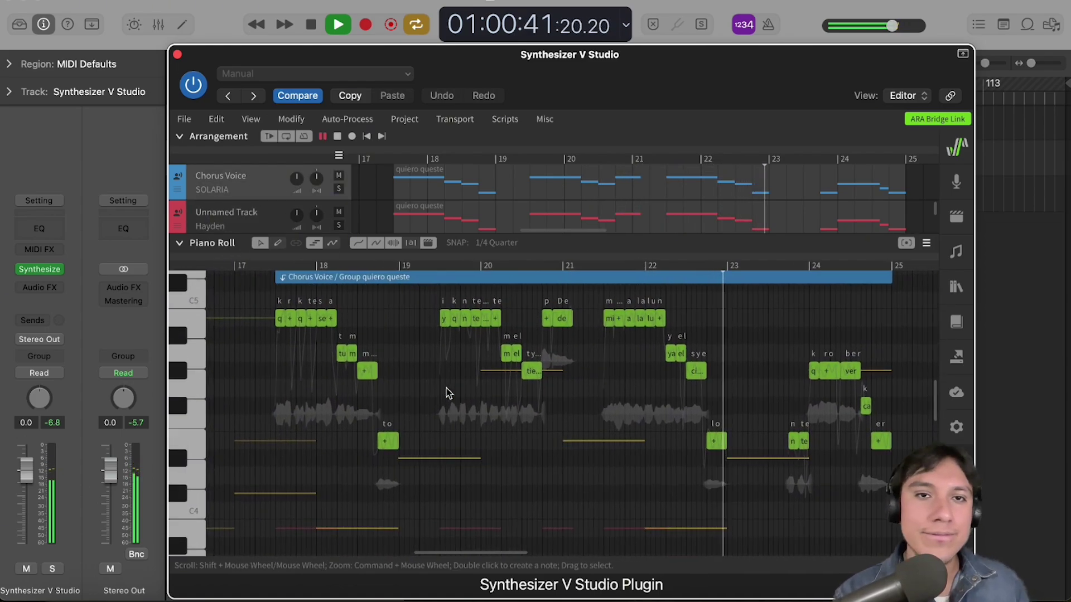
scroll(445, 390, right, 2)
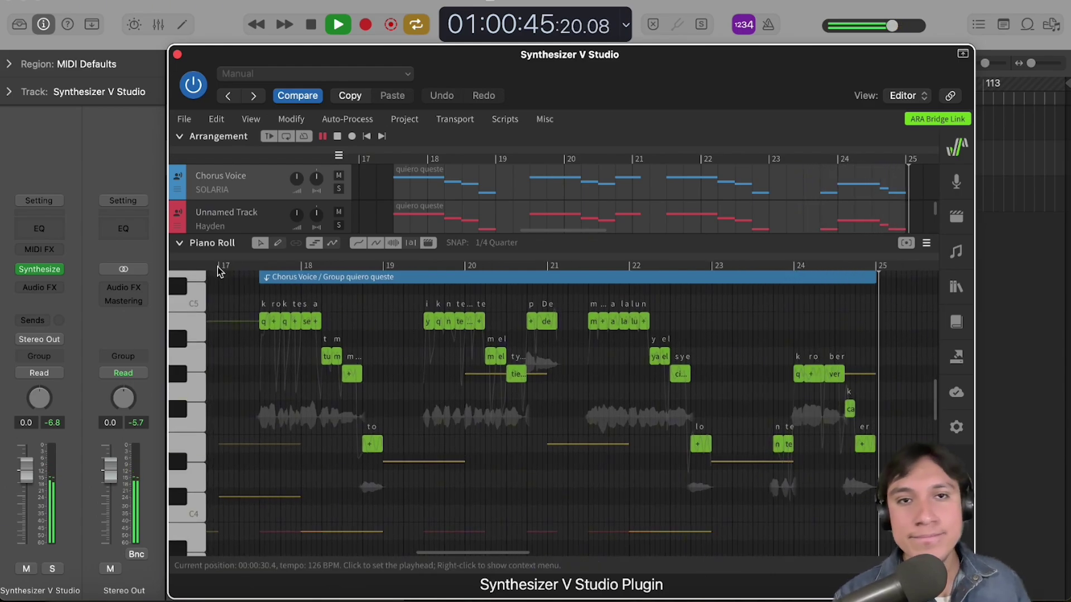
key(space)
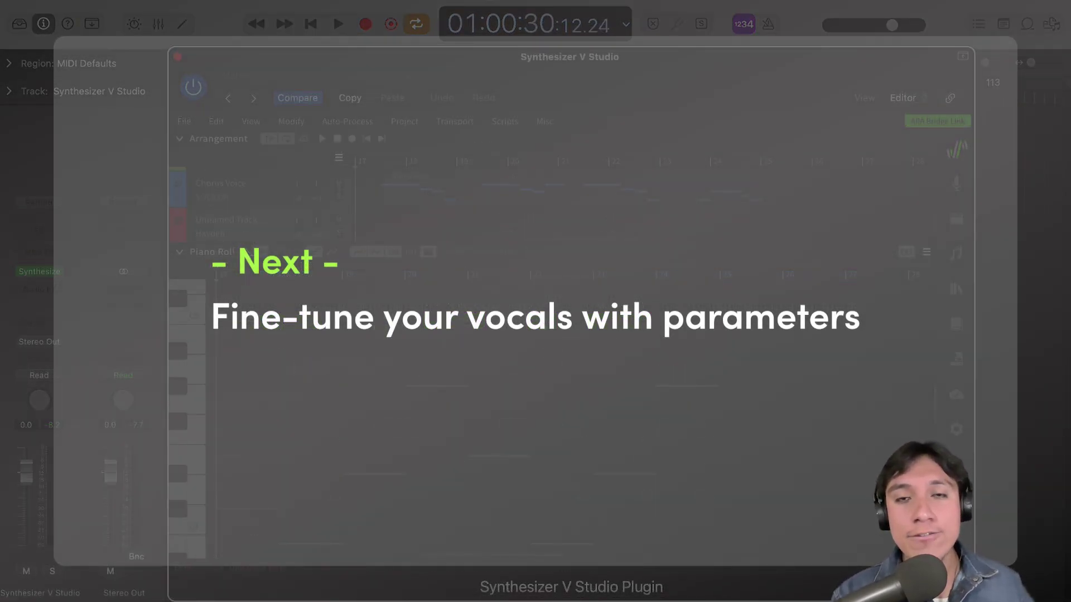
Step: Drop quiero queste from the Library onto the Unnamed Track and shift it one measure earlier
click(956, 184)
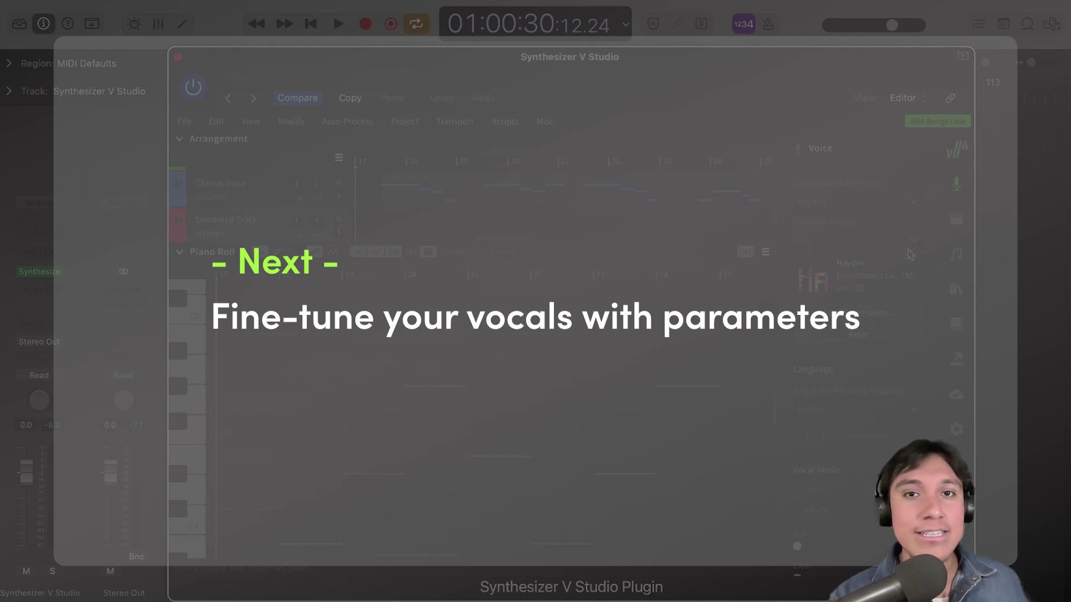
click(956, 291)
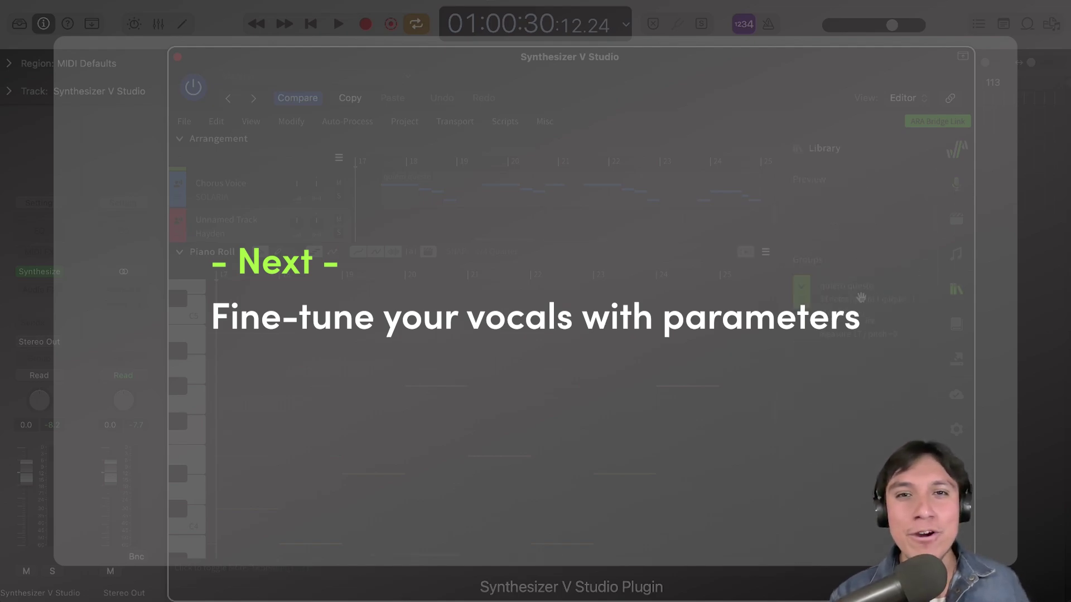
drag(453, 223, 433, 230)
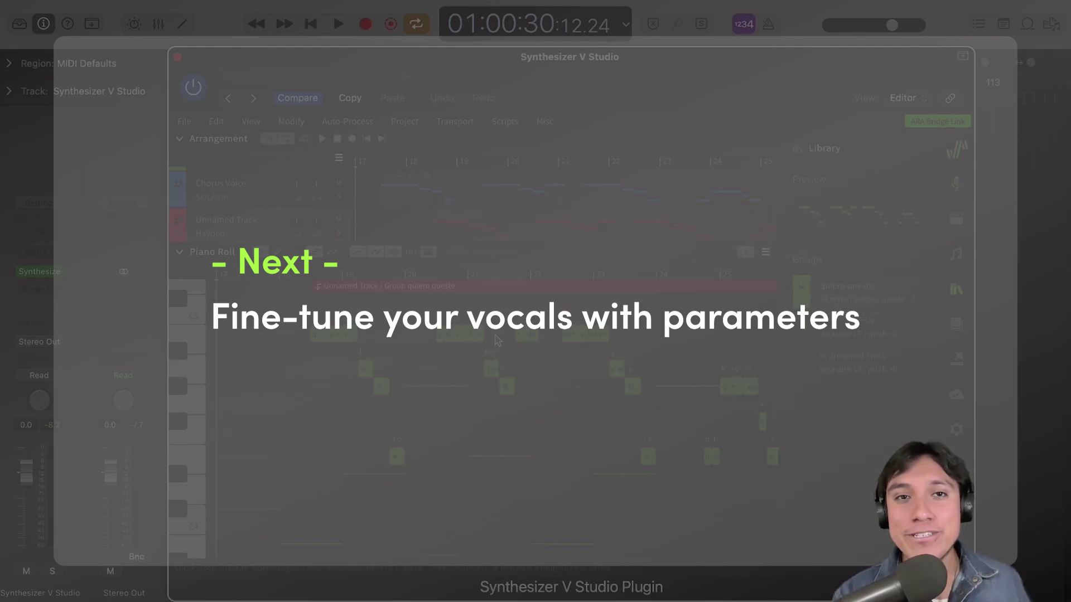
drag(509, 395, 446, 395)
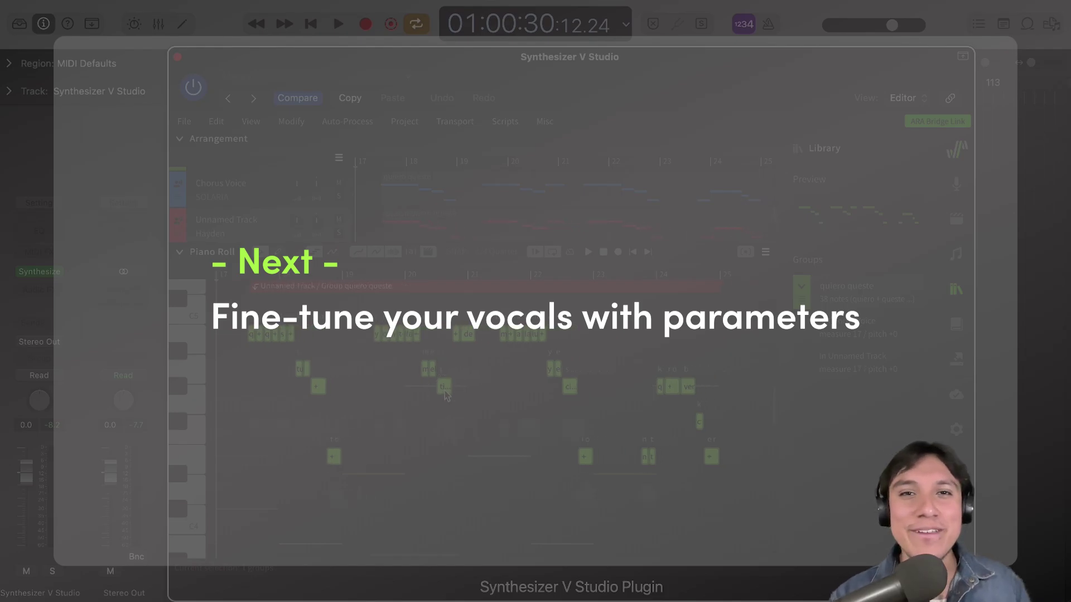